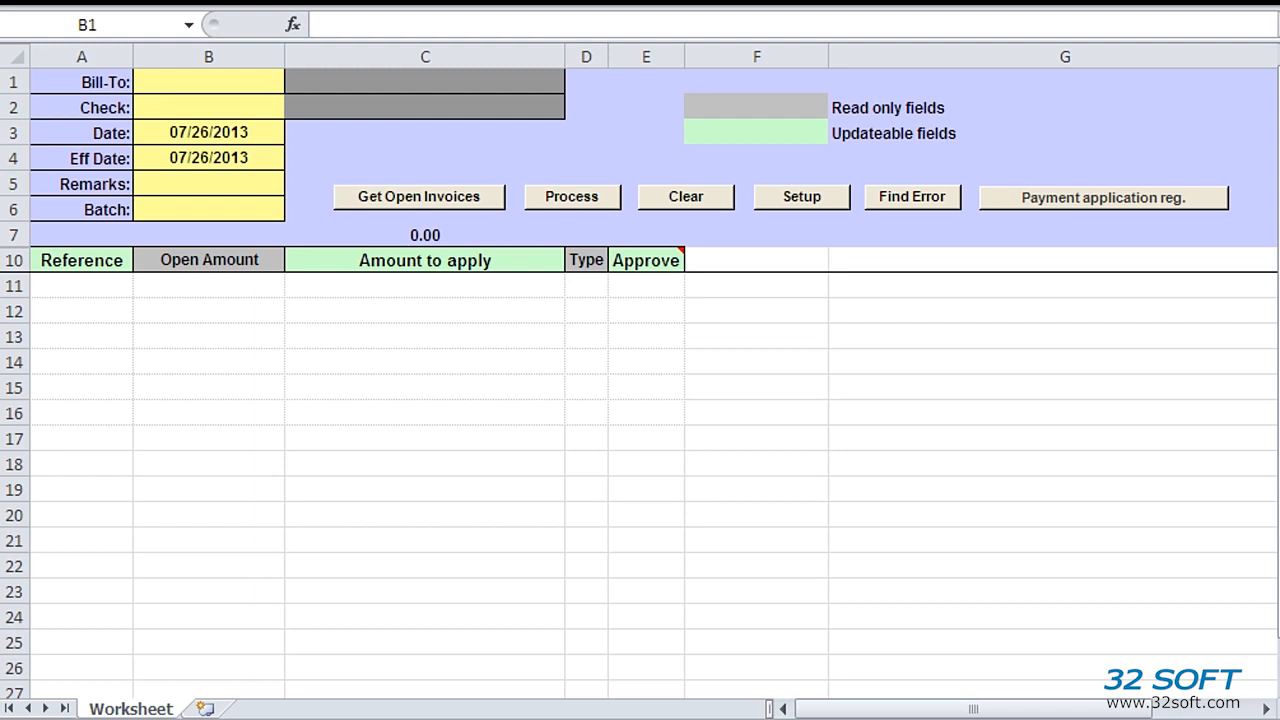
# Select the TEST database as the connection in the worksheet's setup and confirm it
pyautogui.click(817, 195)
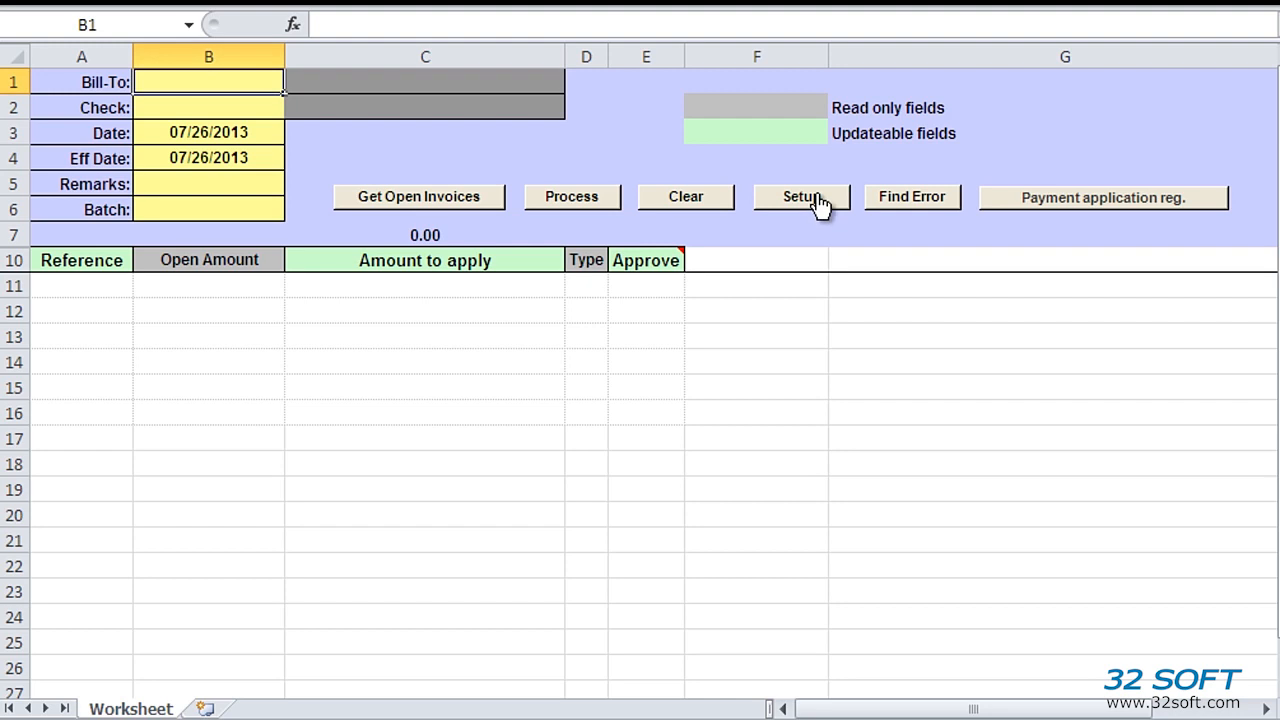
pyautogui.click(817, 197)
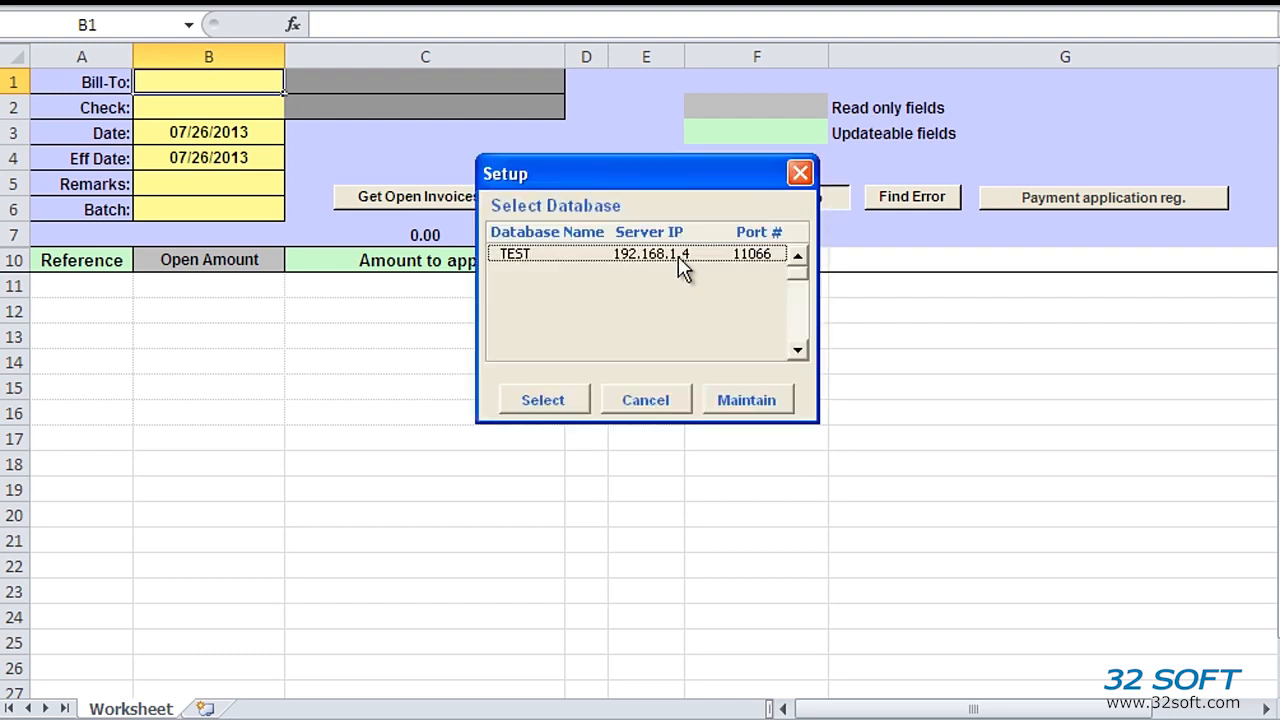
pyautogui.click(678, 256)
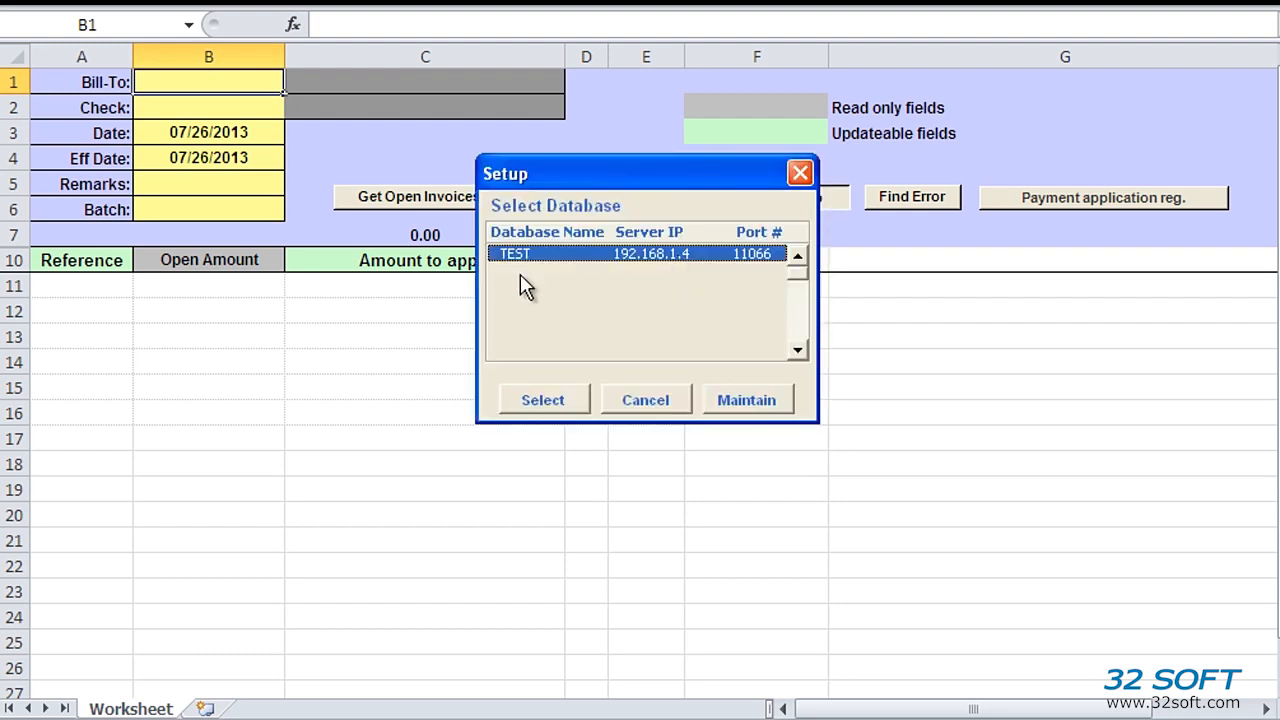
pyautogui.click(570, 400)
pyautogui.click(774, 356)
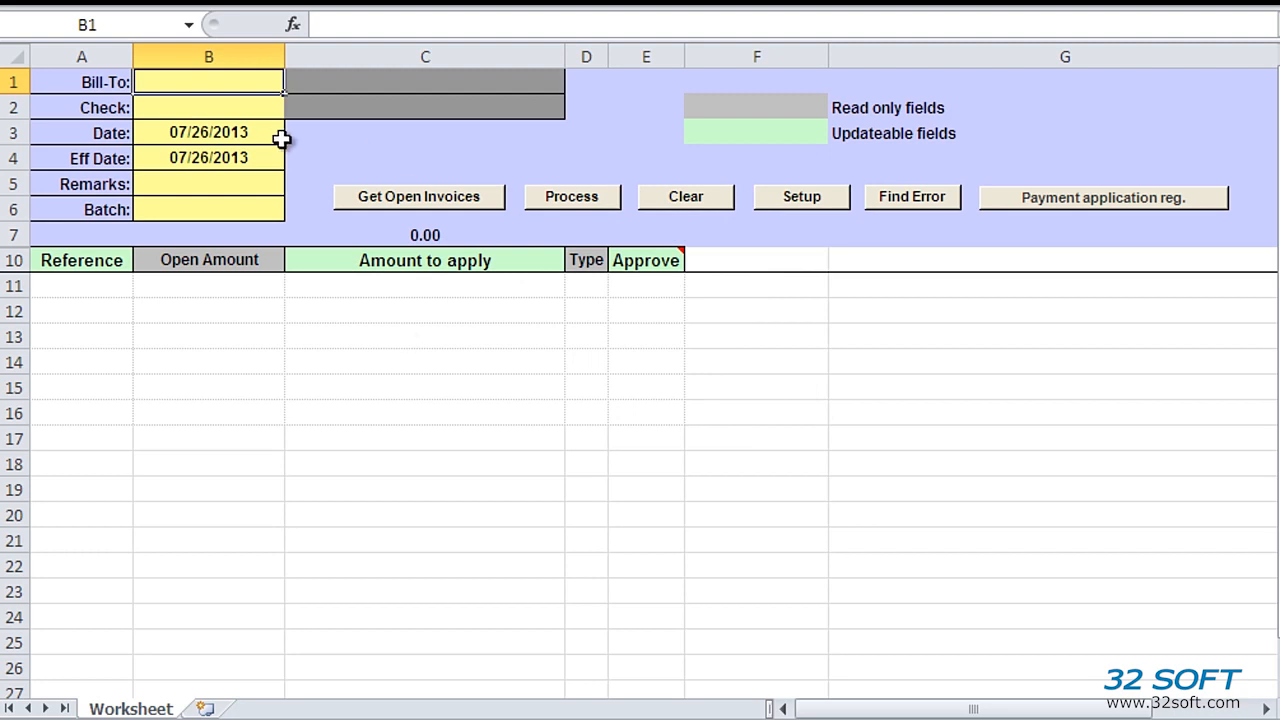
# Fill in the bill-to customer number and enter CK1234D as the check in the worksheet header
pyautogui.write('00')
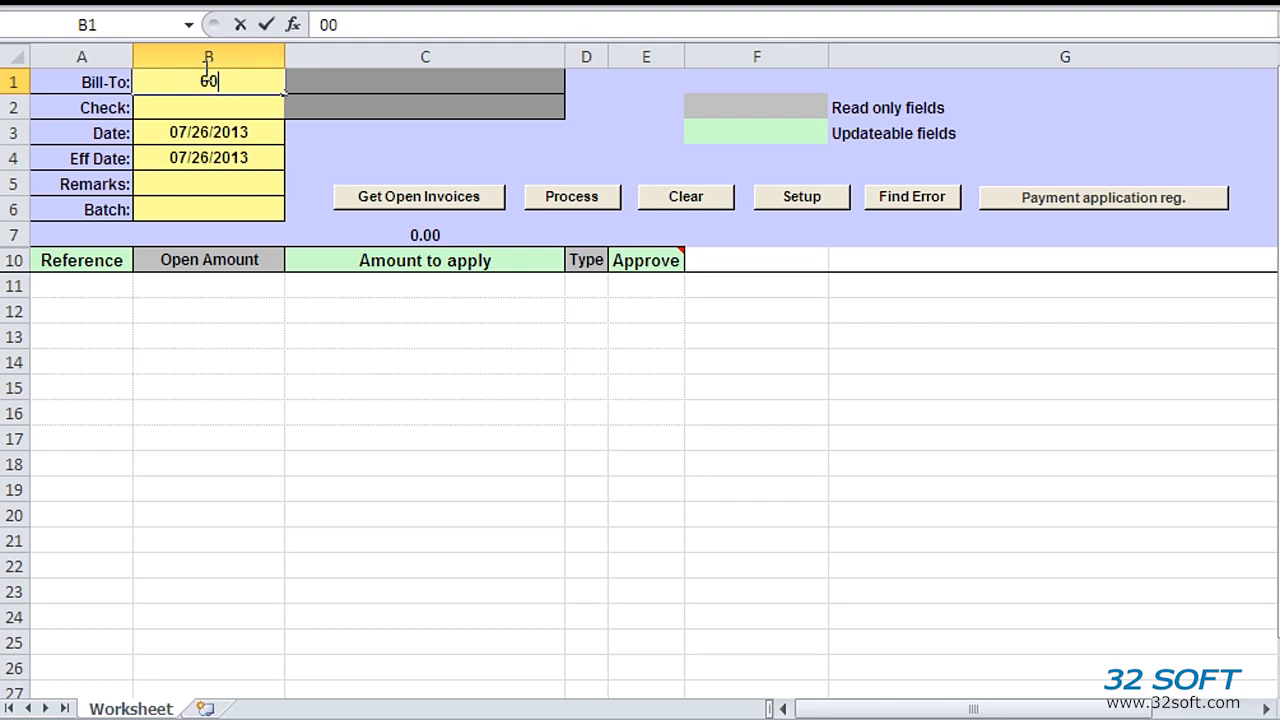
pyautogui.write('010000')
pyautogui.press('Return')
pyautogui.write('CK')
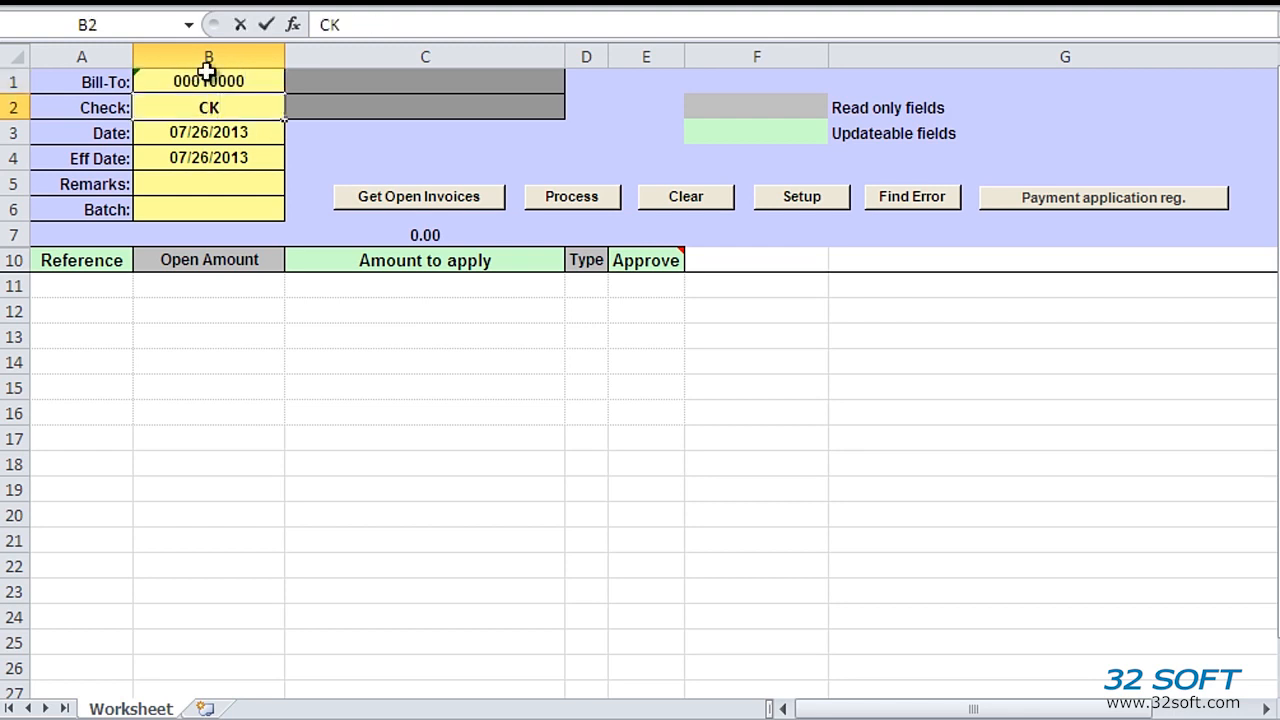
pyautogui.write('1234D')
pyautogui.press('Return')
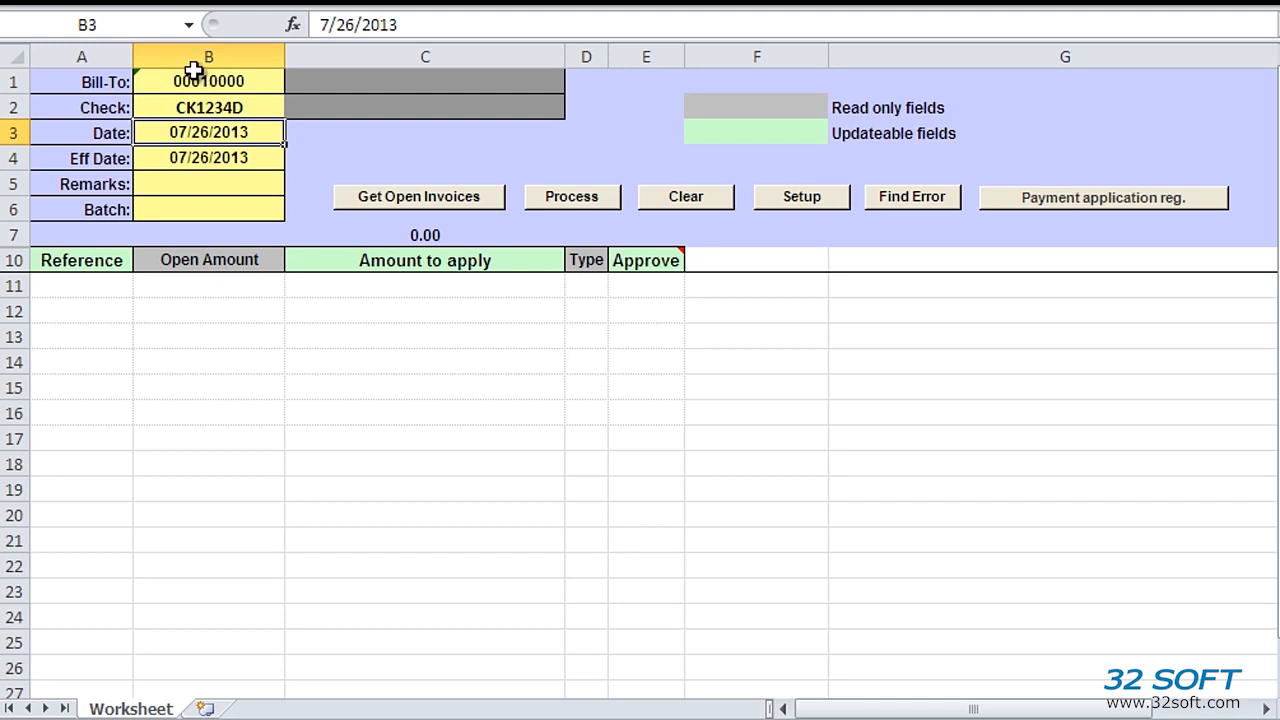
pyautogui.moveTo(102, 211); pyautogui.dragTo(249, 214)
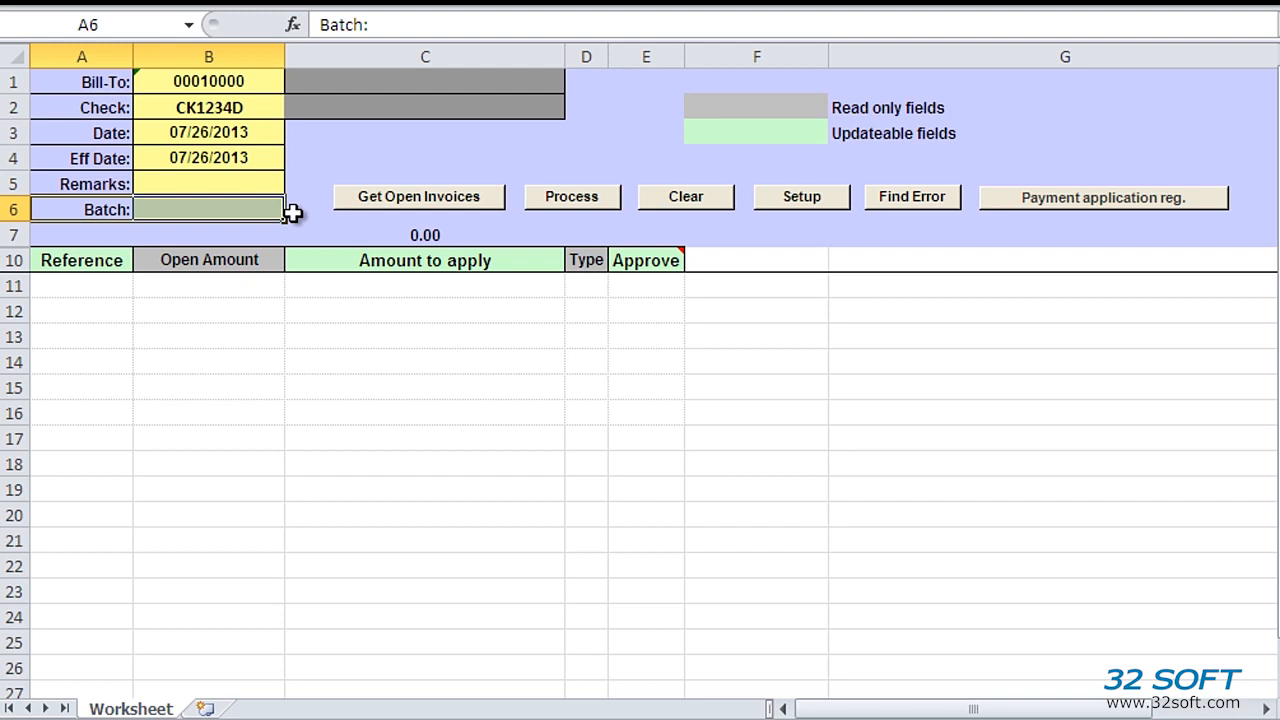
pyautogui.click(234, 213)
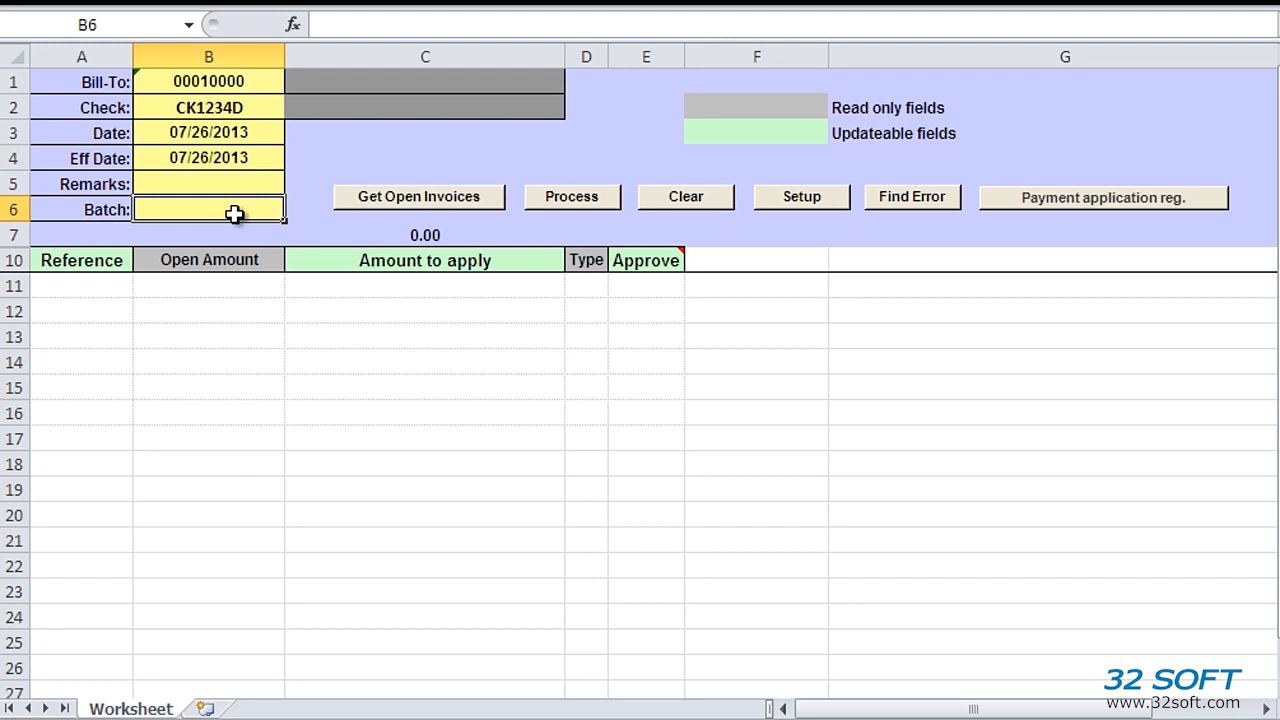
pyautogui.click(45, 286)
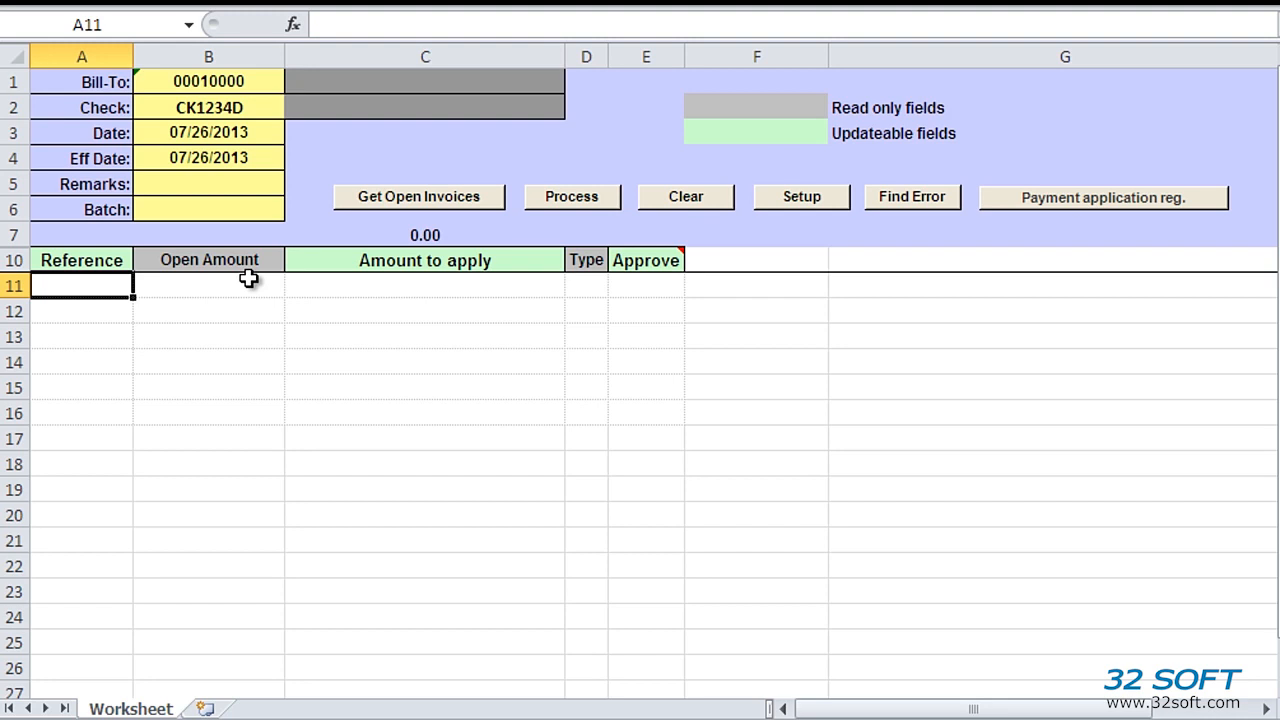
# Download the customer's open invoices, logging in to QAD with user ID mfg, the account password and domain QP
pyautogui.click(450, 200)
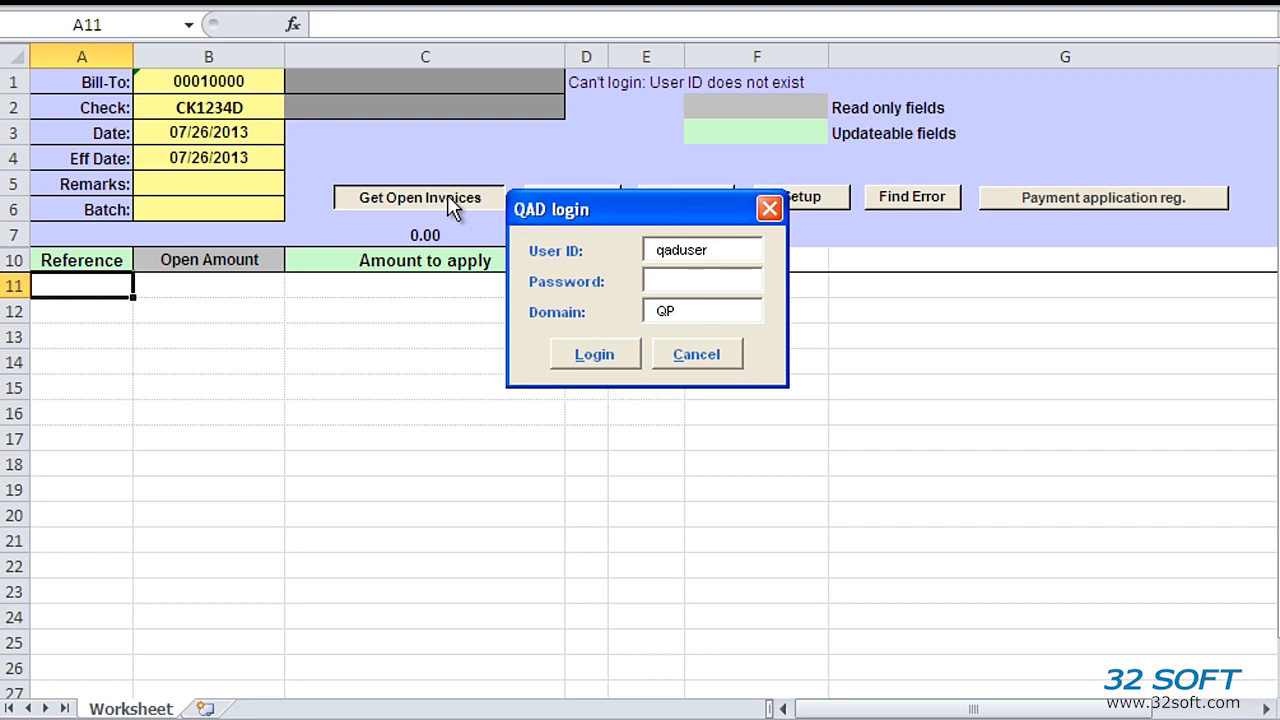
pyautogui.hotkey('shift', 'Home')
pyautogui.write('mfg')
pyautogui.press('Tab')
pyautogui.write('******')
pyautogui.press('Tab')
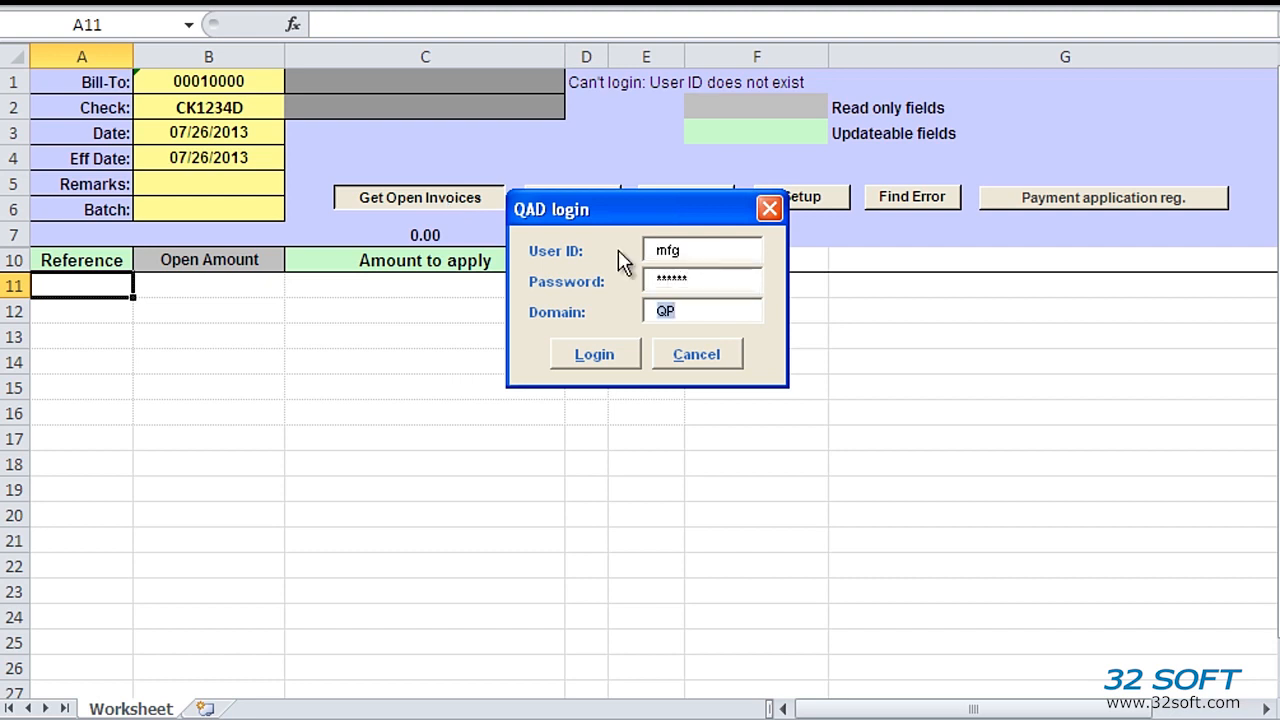
pyautogui.press('Tab')
pyautogui.click(581, 349)
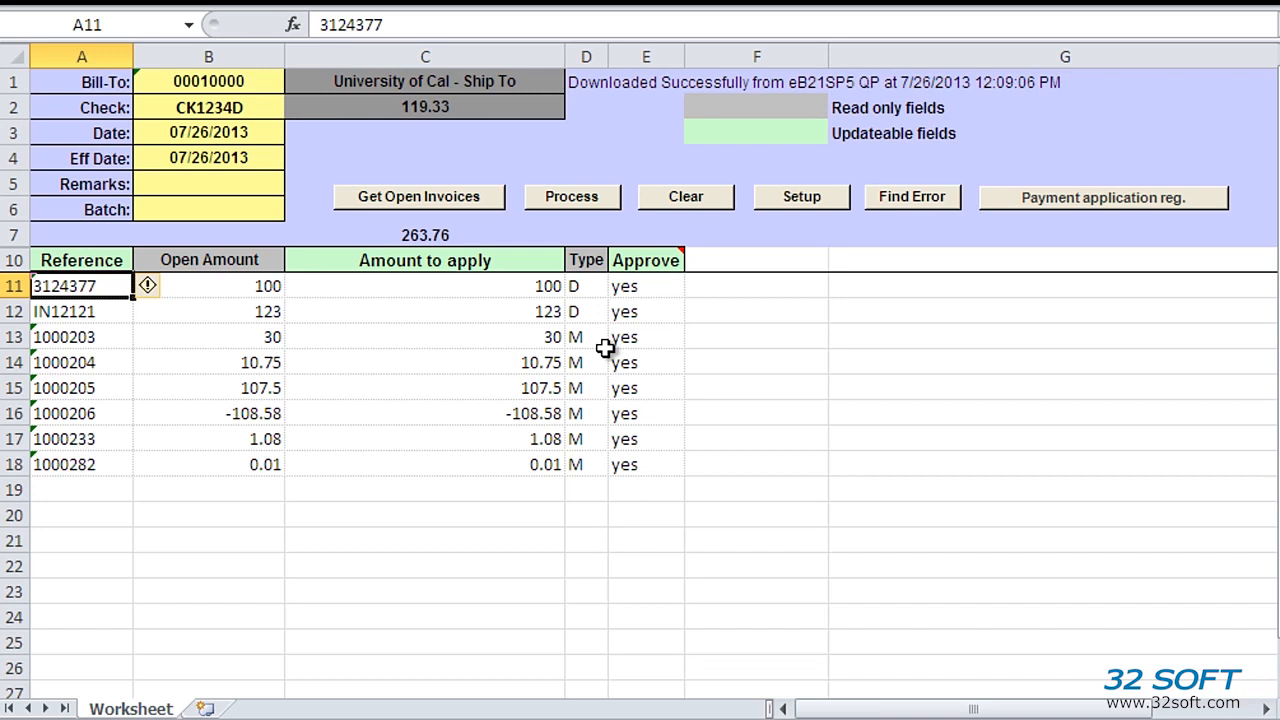
# Delete the two type D invoice lines in rows 11 and 12 from the worksheet
pyautogui.click(640, 287)
pyautogui.moveTo(15, 286); pyautogui.dragTo(15, 312)
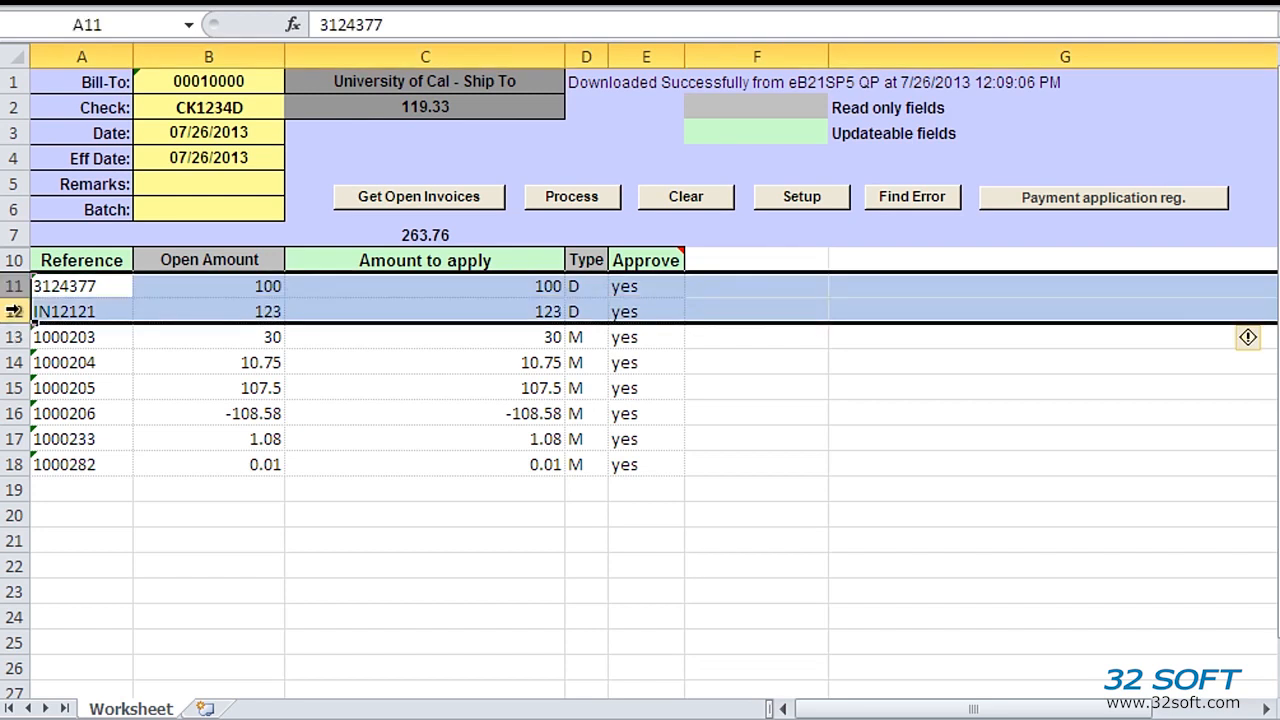
pyautogui.rightClick(20, 313)
pyautogui.click(102, 504)
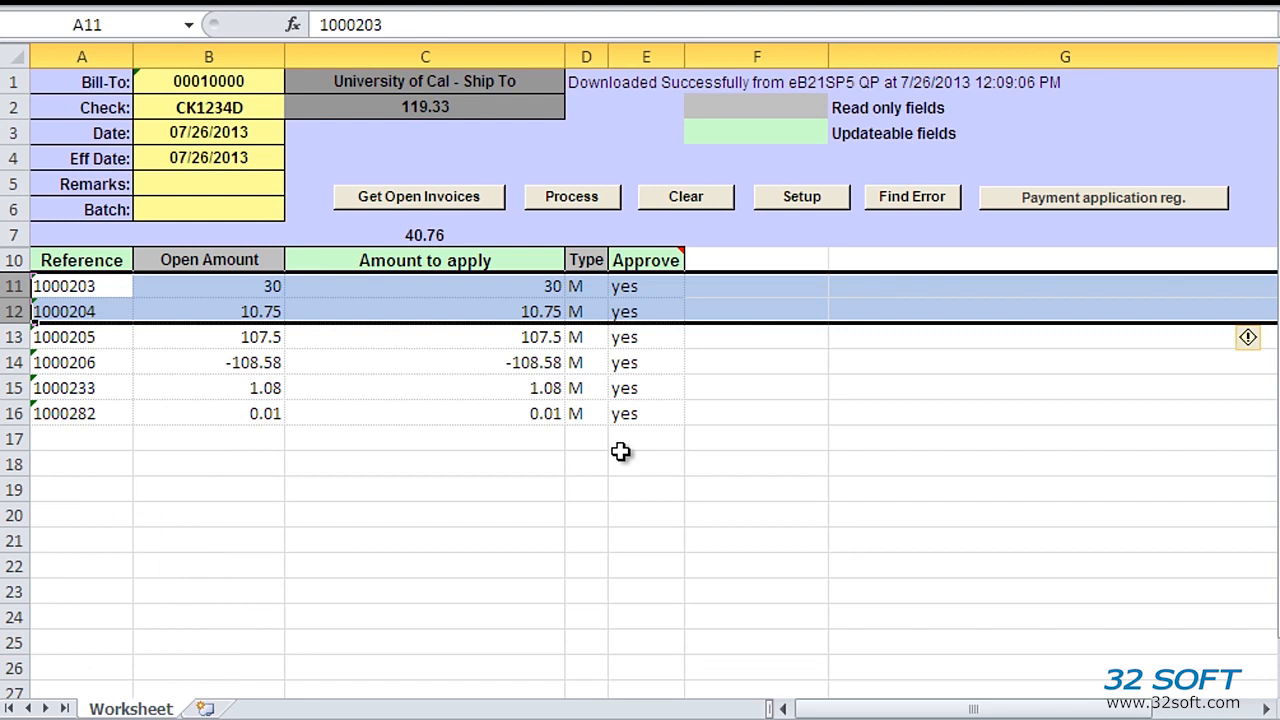
# Set Approve to no for the invoice lines in rows 14 and 16
pyautogui.click(630, 362)
pyautogui.write('no')
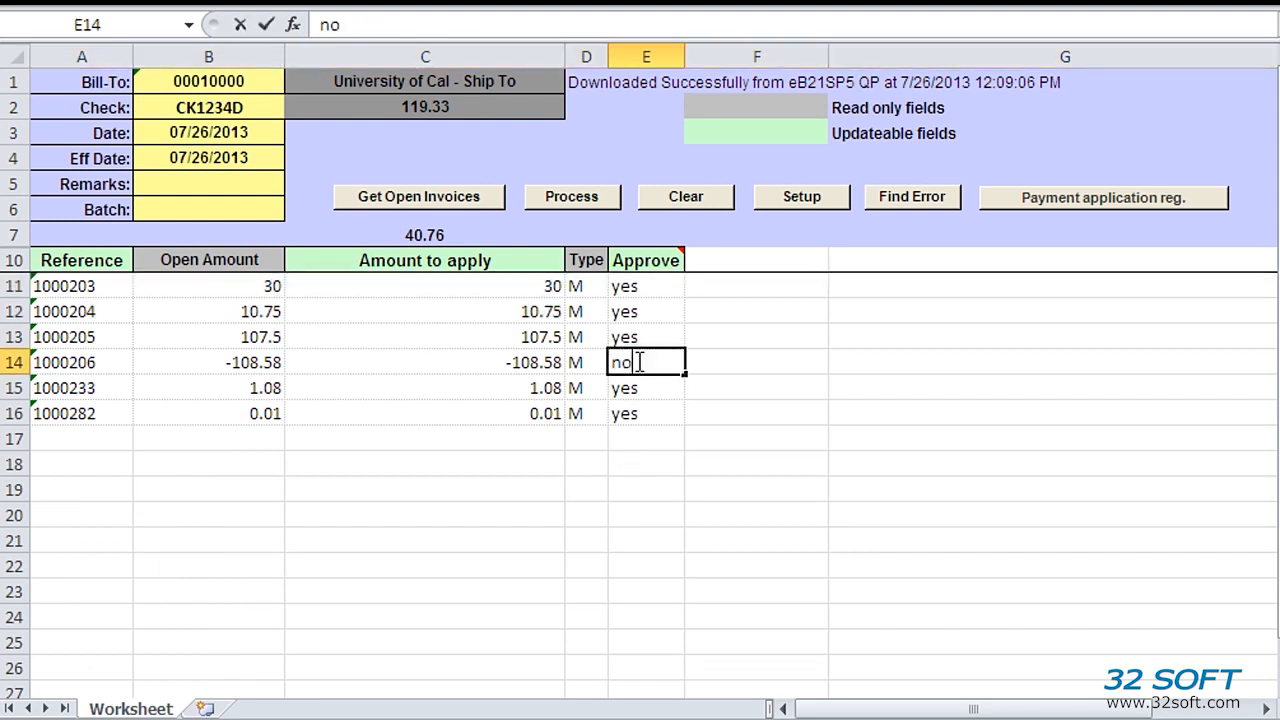
pyautogui.click(627, 412)
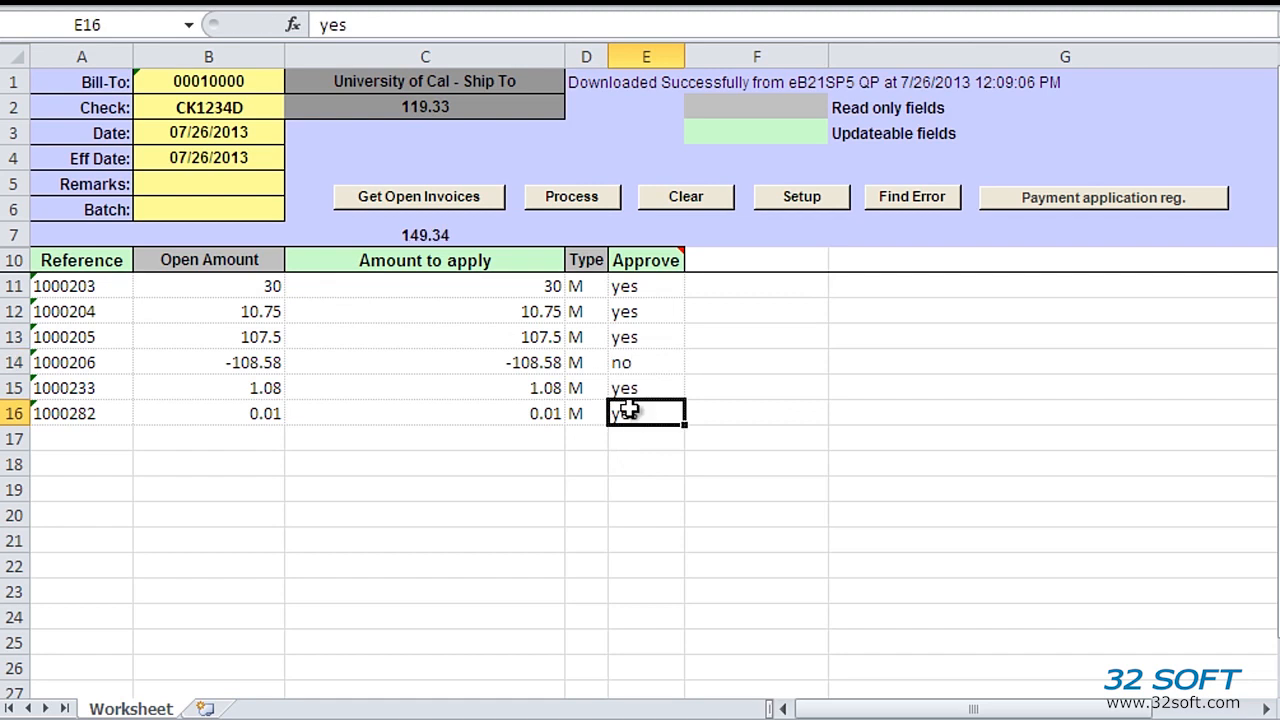
pyautogui.write('no')
pyautogui.click(727, 404)
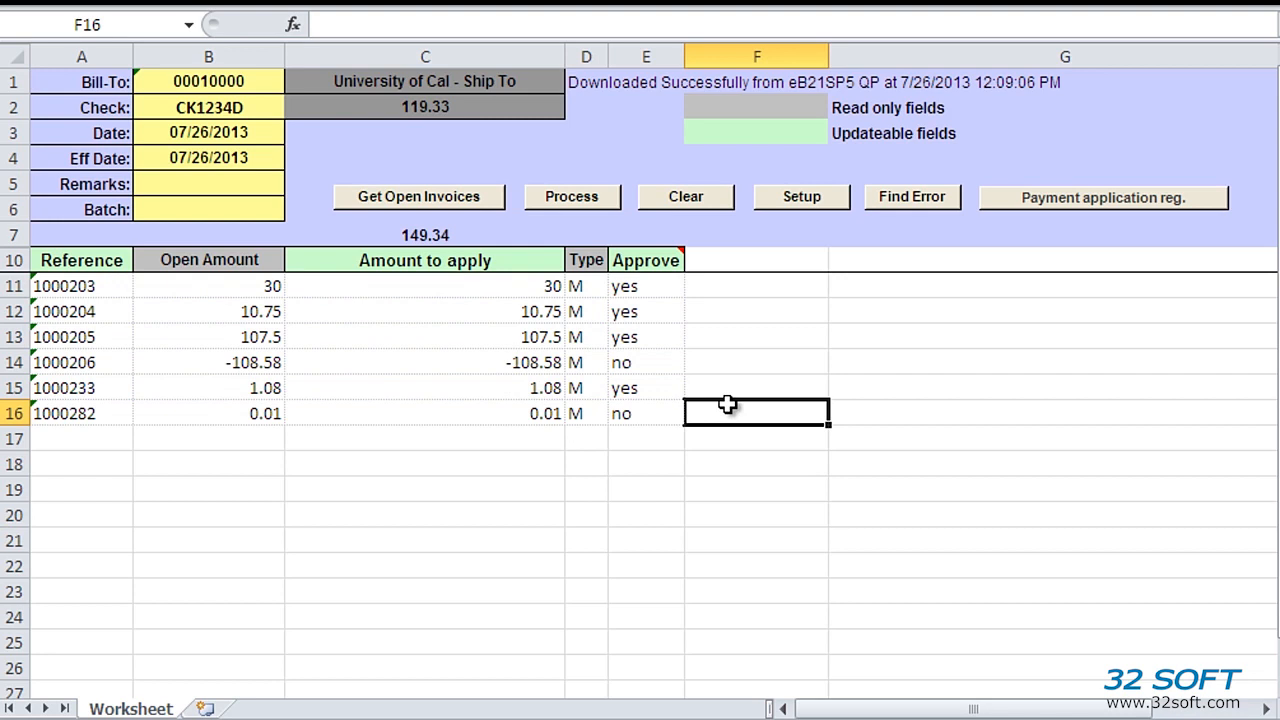
# Try to process the payment application and read the error note on the open check amount in C2
pyautogui.click(575, 196)
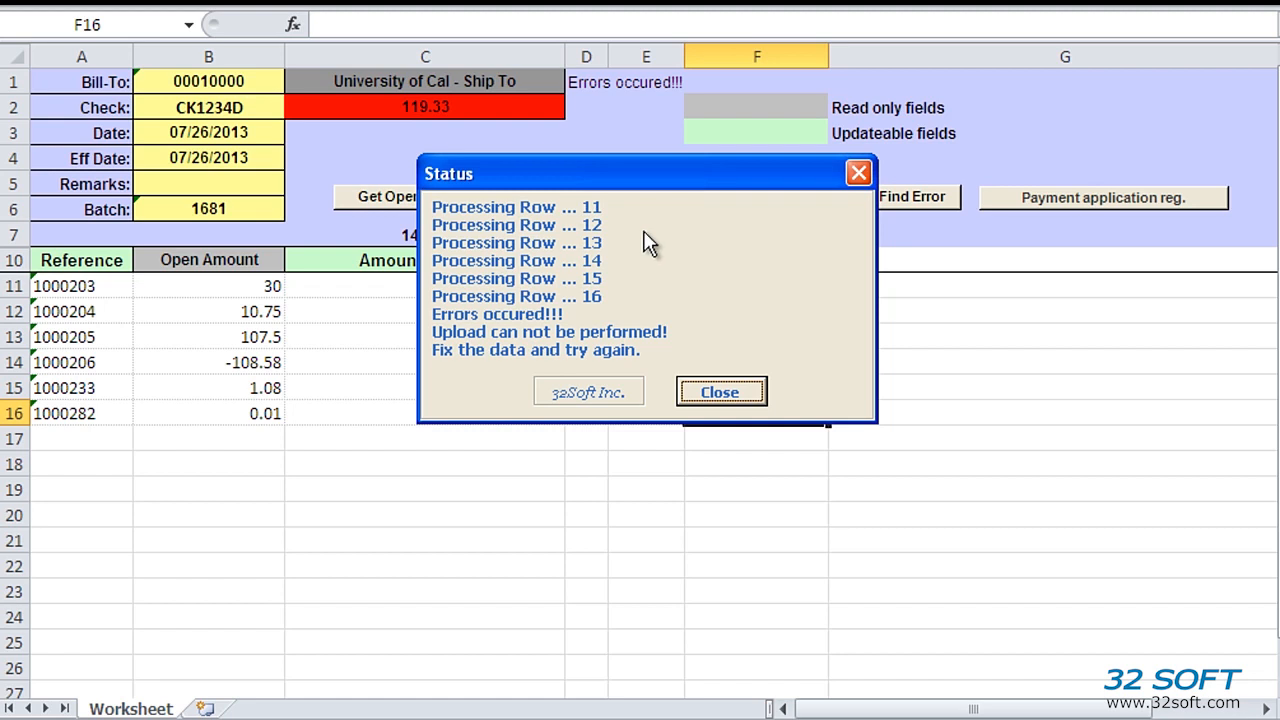
pyautogui.click(748, 394)
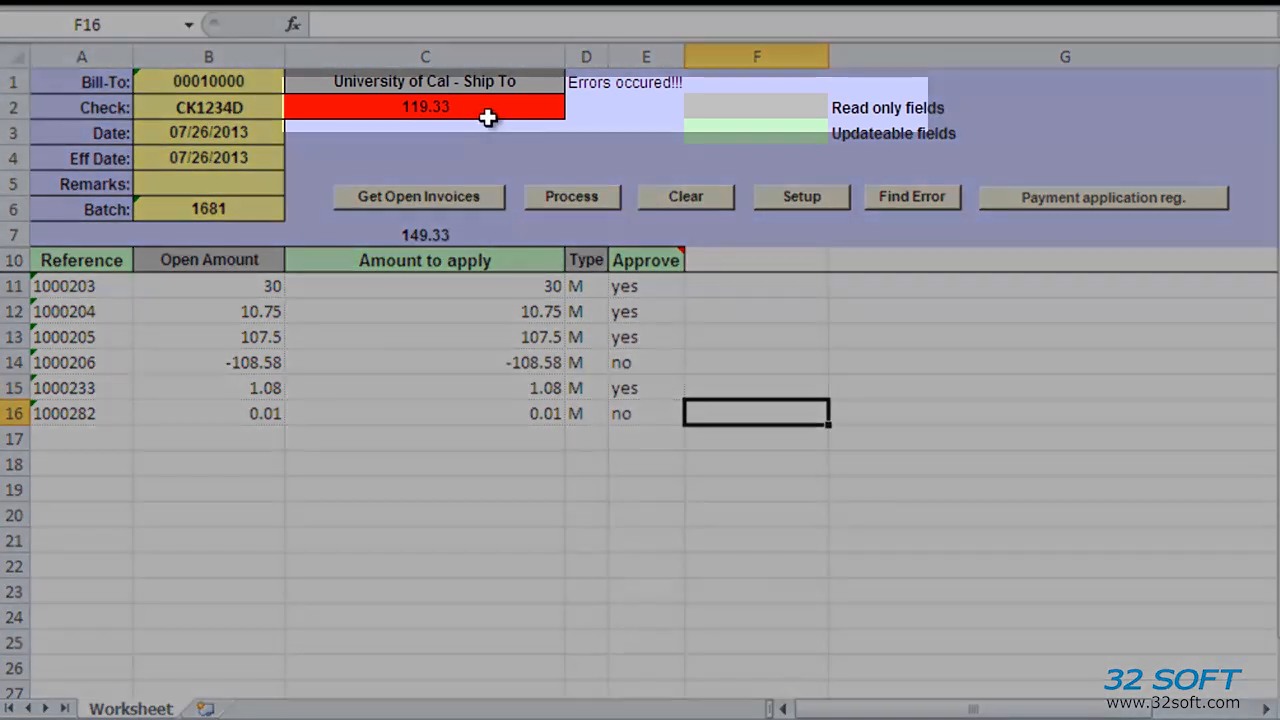
pyautogui.moveTo(487, 117)
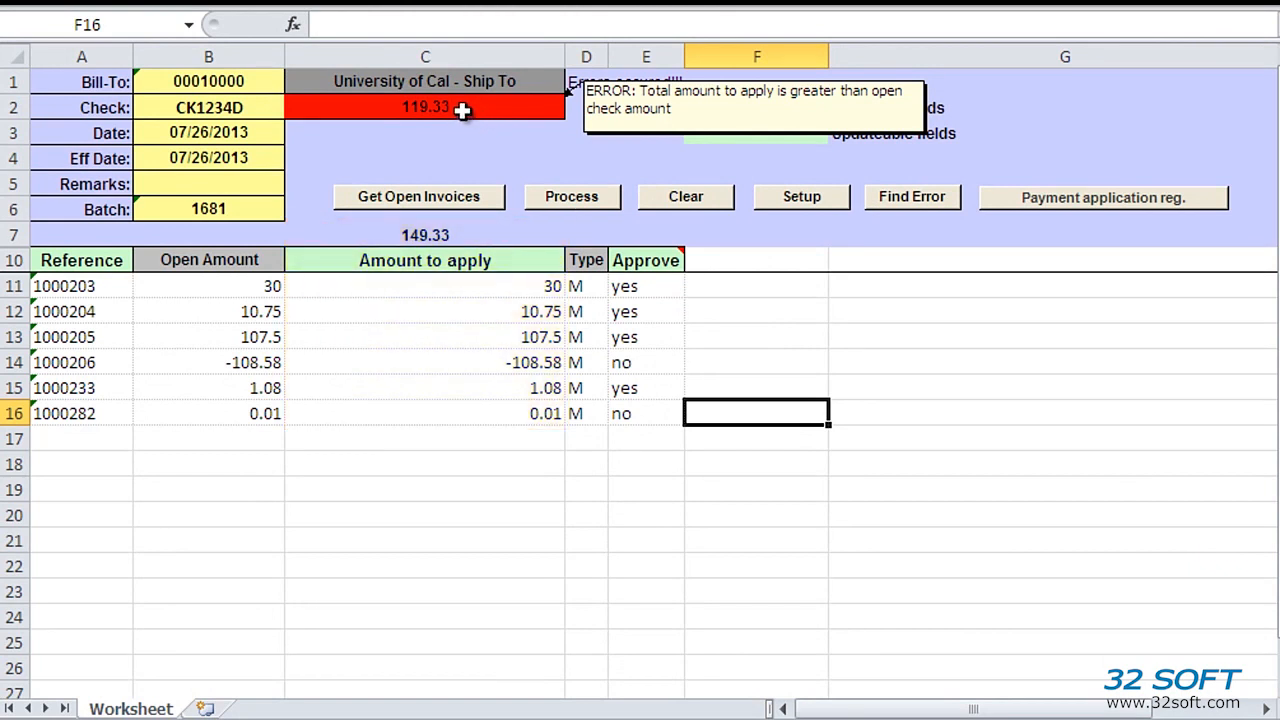
pyautogui.click(480, 261)
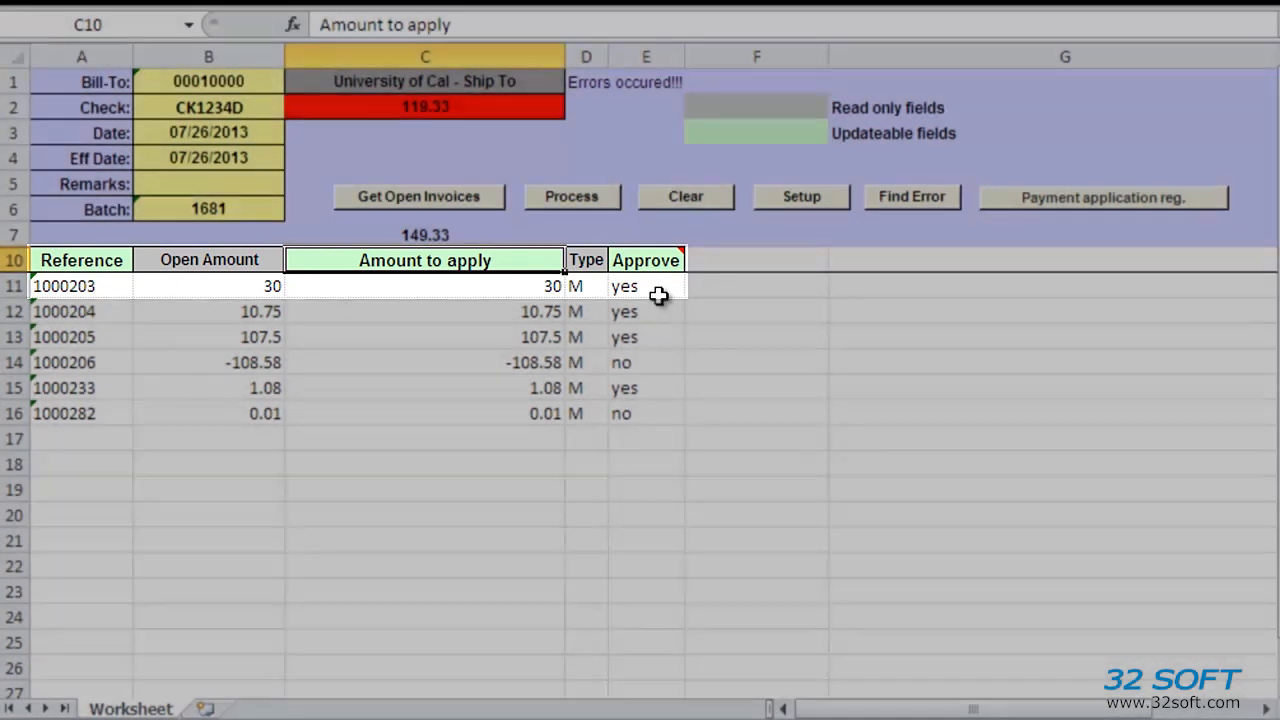
# Set Approve to no for the invoice in row 11 and process the payment application, closing the status window
pyautogui.click(660, 295)
pyautogui.write('no')
pyautogui.click(731, 335)
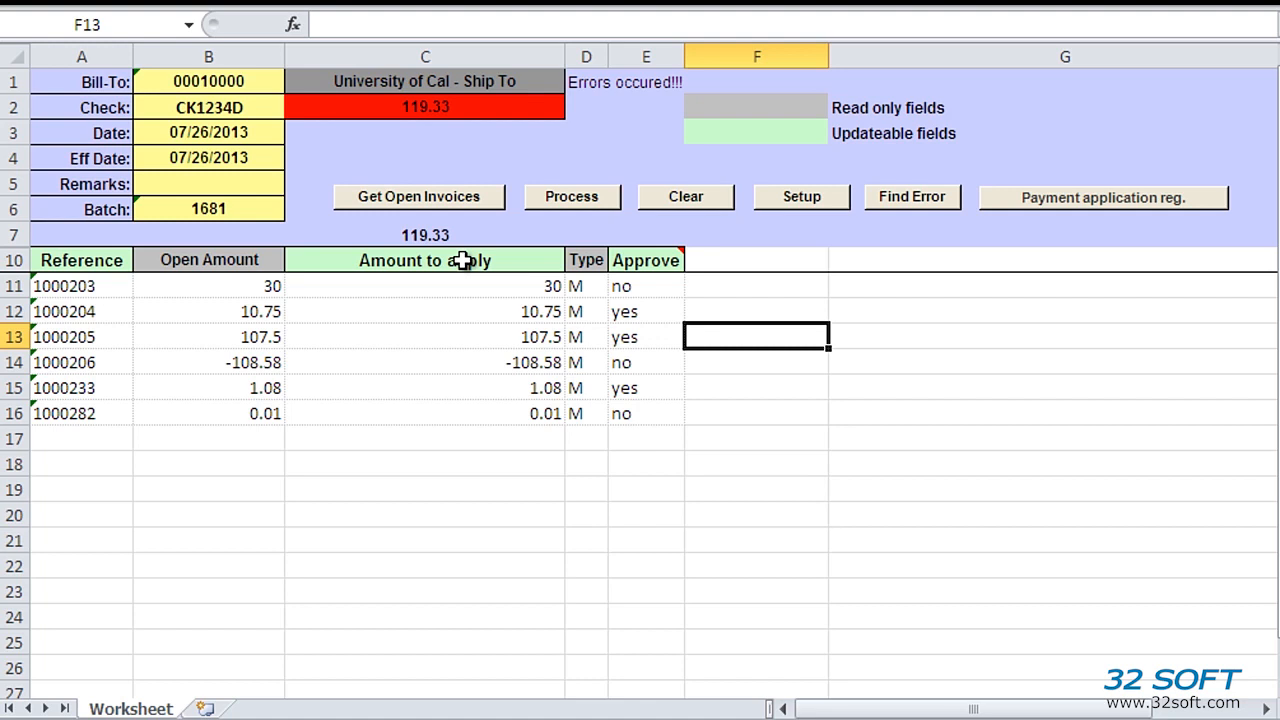
pyautogui.click(572, 197)
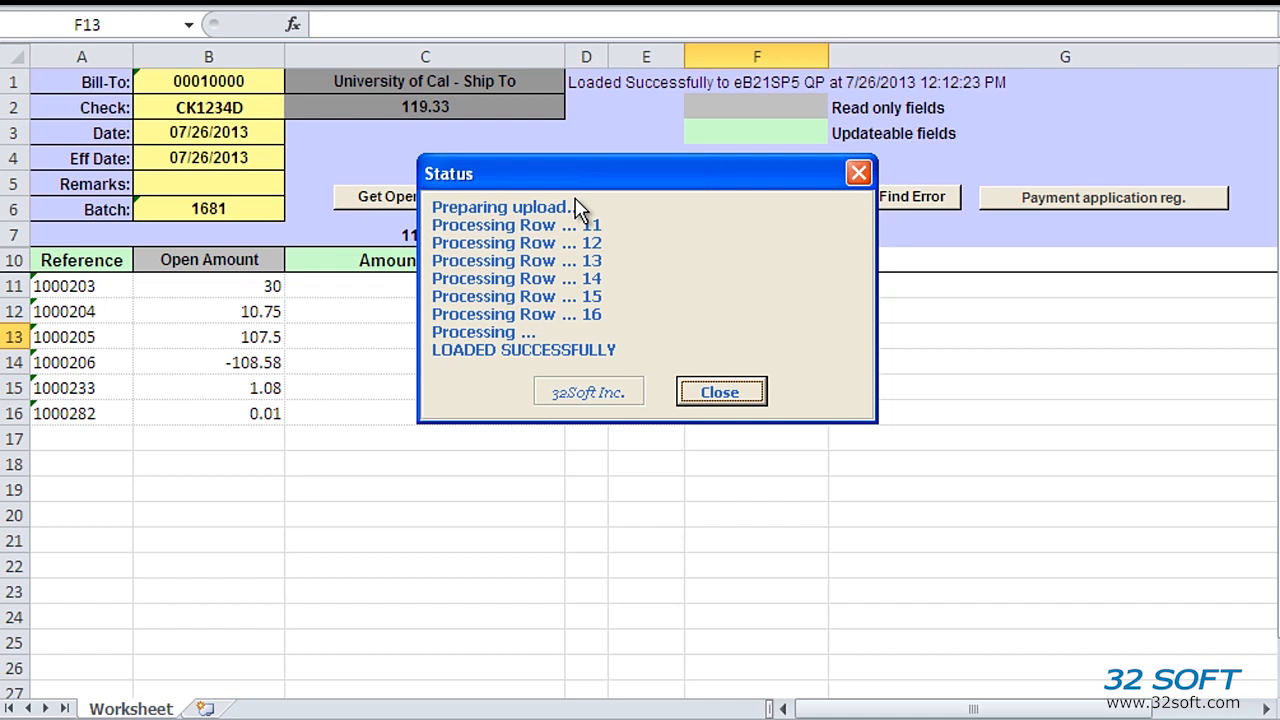
pyautogui.click(722, 394)
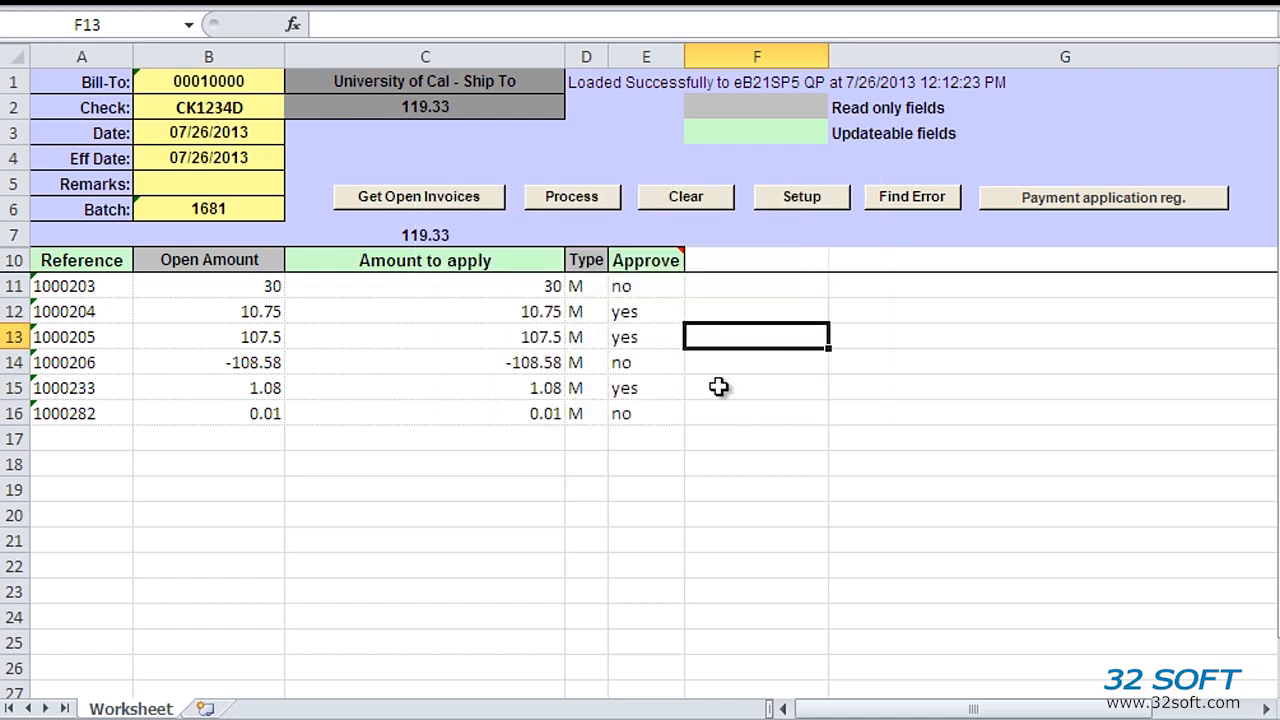
# Run the payment application register for the processed batch
pyautogui.click(1128, 204)
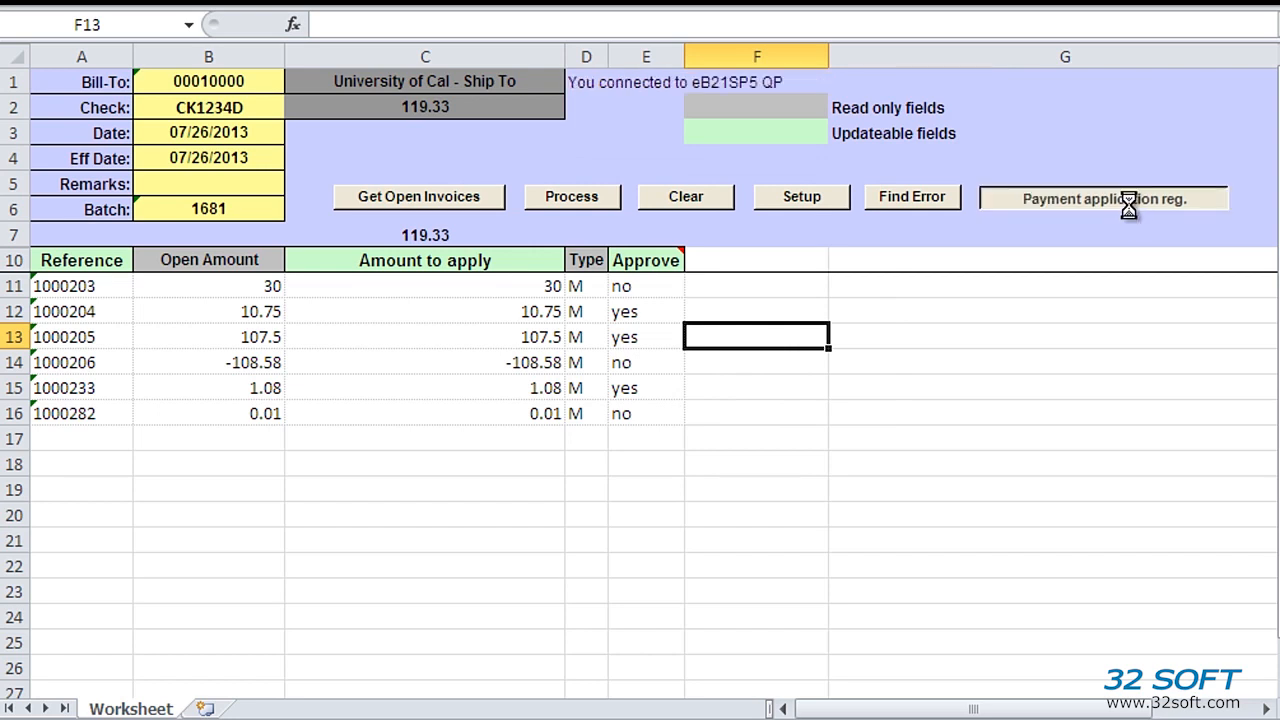